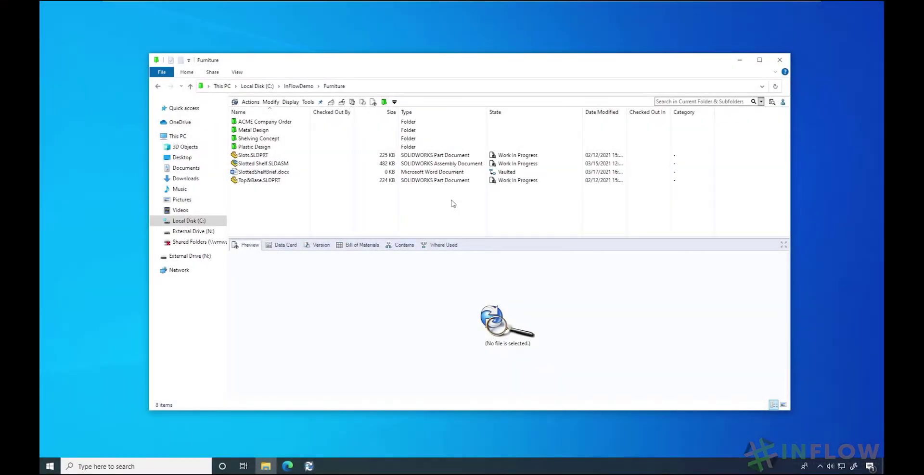
Select Slotted Shelf.SLDASM (version 9/9) in the Furniture folder to preview its 3D model.
left_click(262, 166)
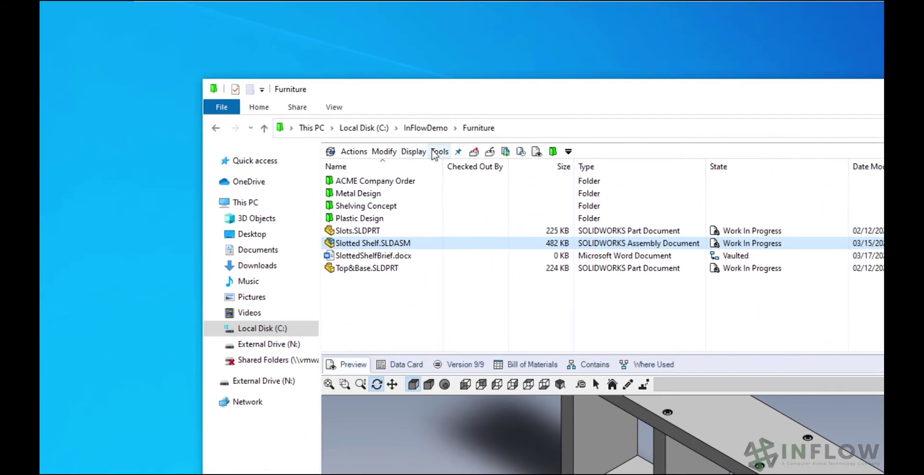
Start a Copy Tree of Slotted Shelf with ACME Company Order as the destination folder.
left_click(440, 152)
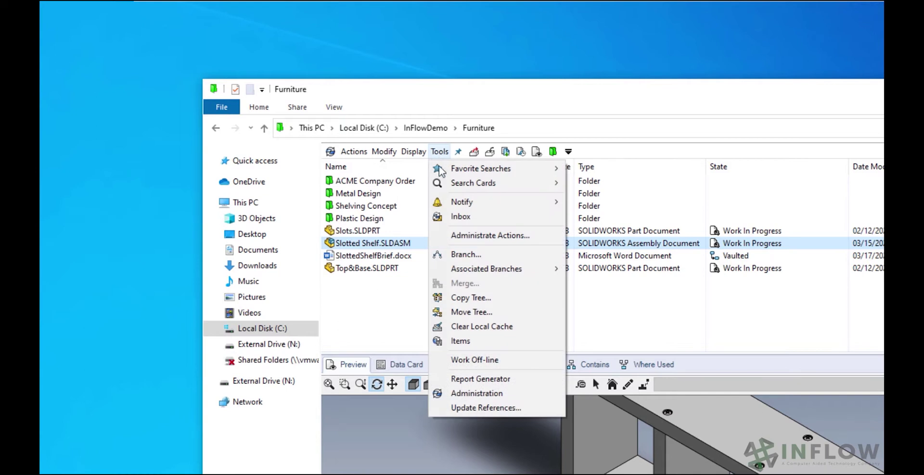
left_click(460, 298)
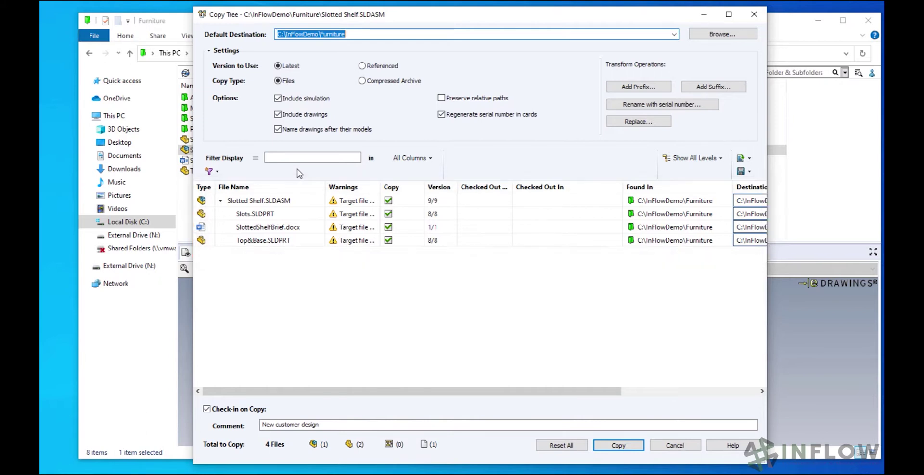
left_click(714, 35)
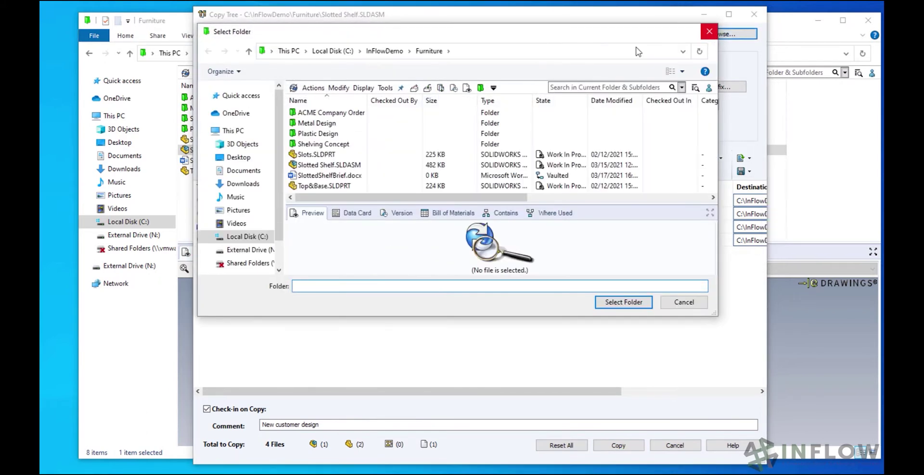
left_click(360, 114)
left_click(623, 302)
Prefix all four files with ACME-, change the comment to 'Design for ACME', and copy.
left_click(627, 90)
type("ACME")
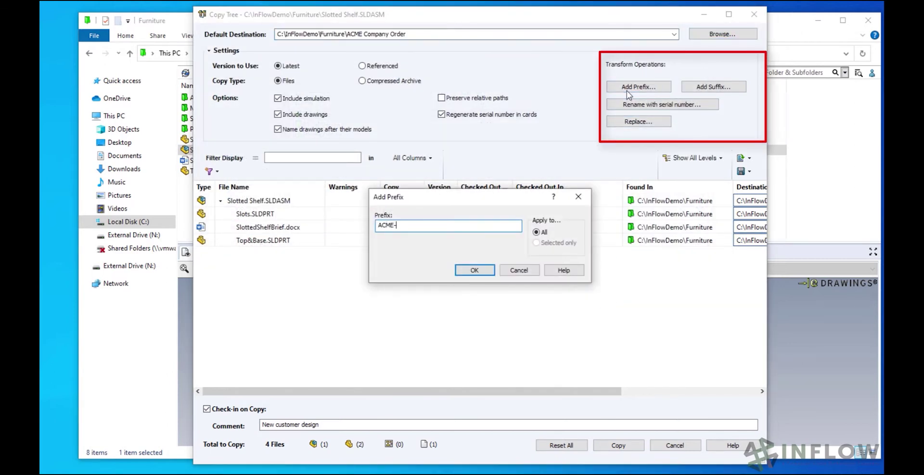
type("-")
left_click(477, 270)
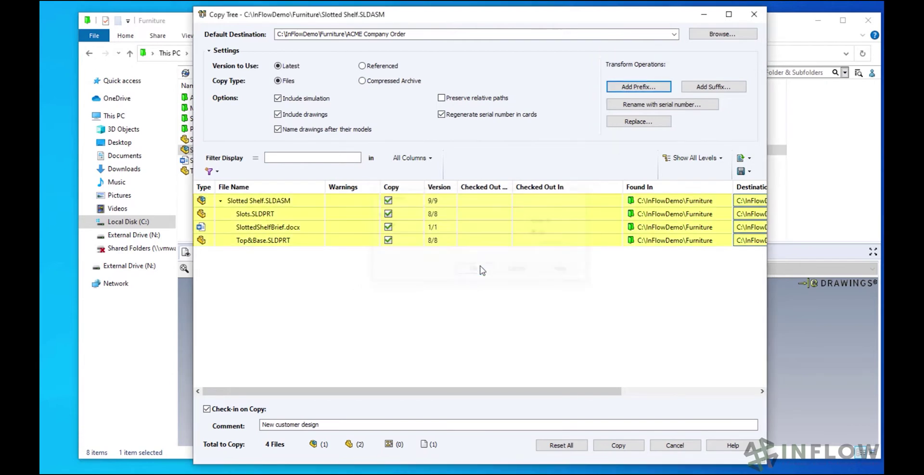
left_click_drag(474, 392, 636, 388)
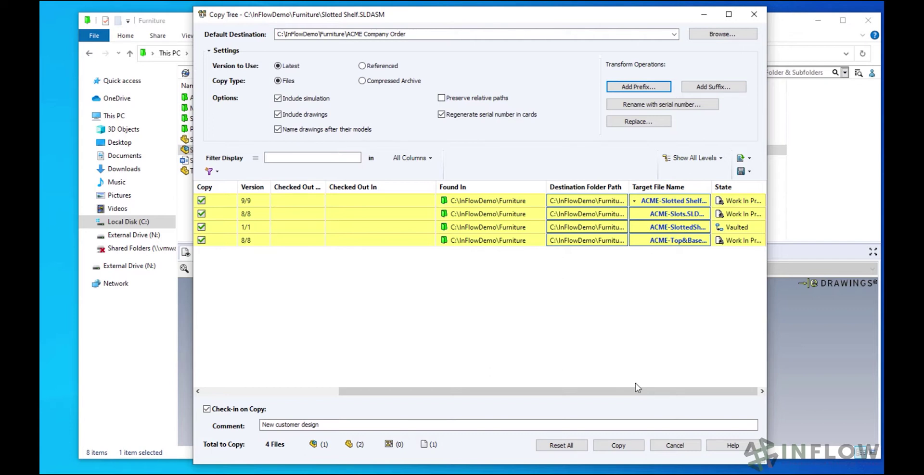
left_click_drag(635, 385, 452, 398)
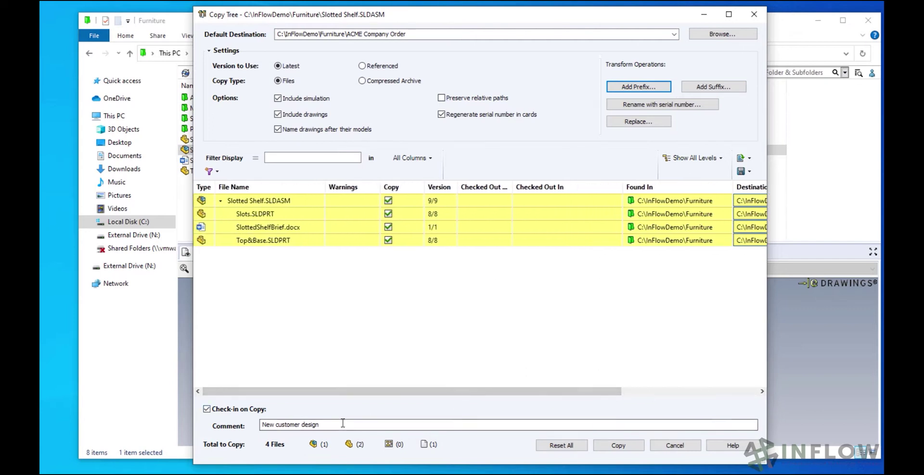
left_click_drag(339, 425, 246, 415)
type("Design for ACME")
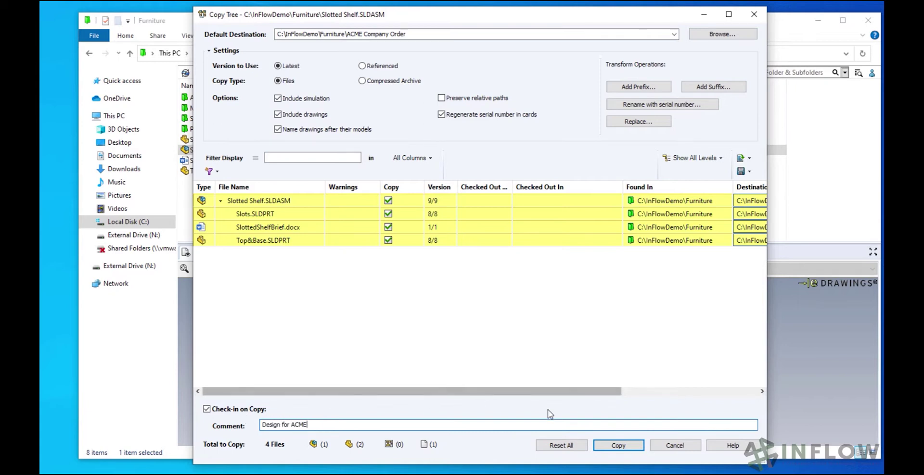
left_click(613, 447)
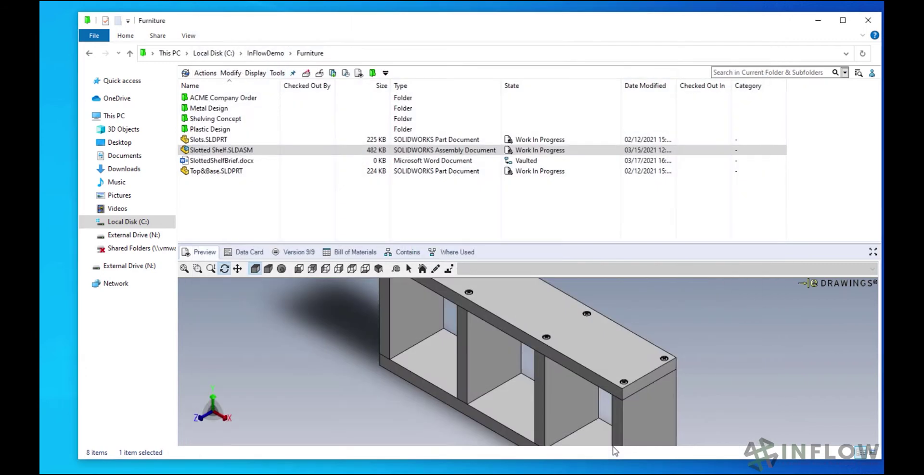
Check the ACME- copies in ACME Company Order, then reselect the original Slotted Shelf.SLDASM in Furniture.
left_click(250, 101)
double_click(250, 101)
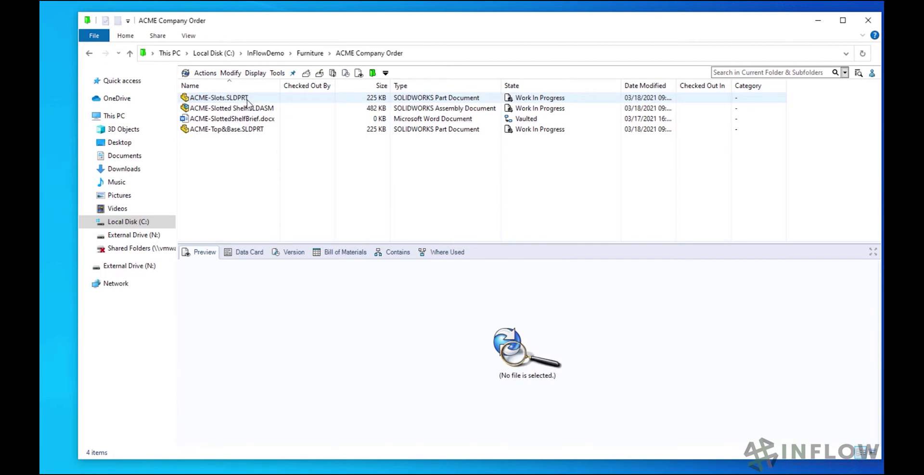
left_click(244, 107)
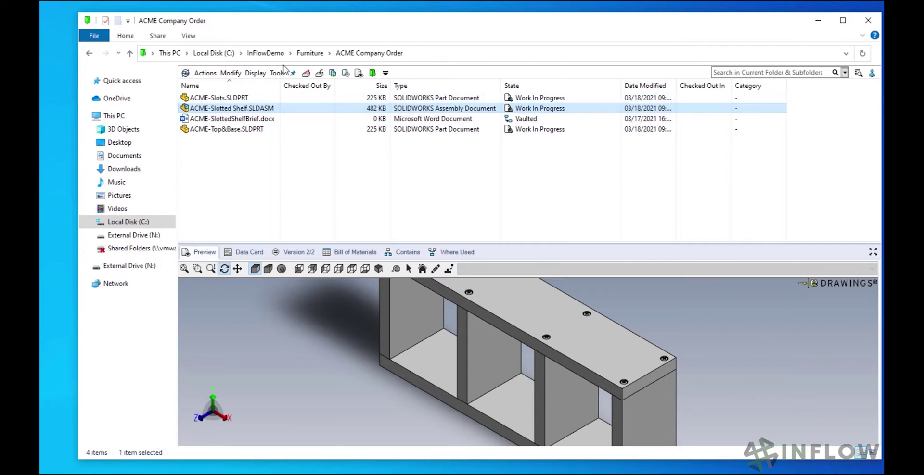
left_click(303, 54)
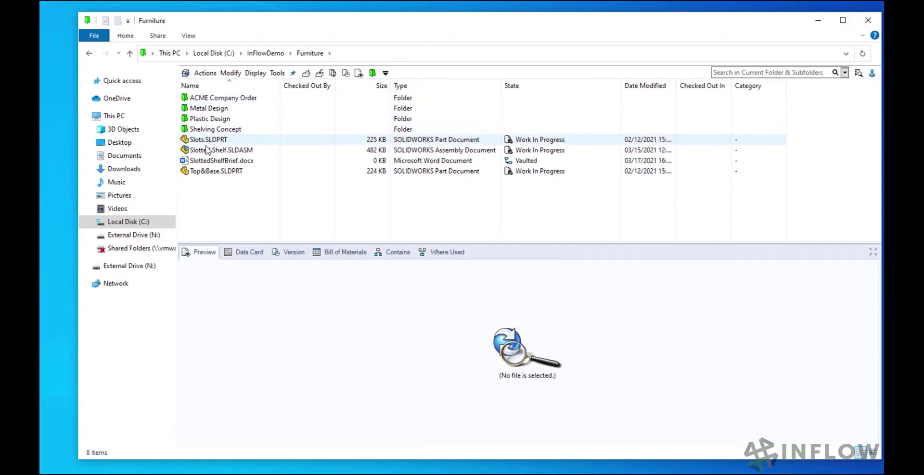
left_click(207, 151)
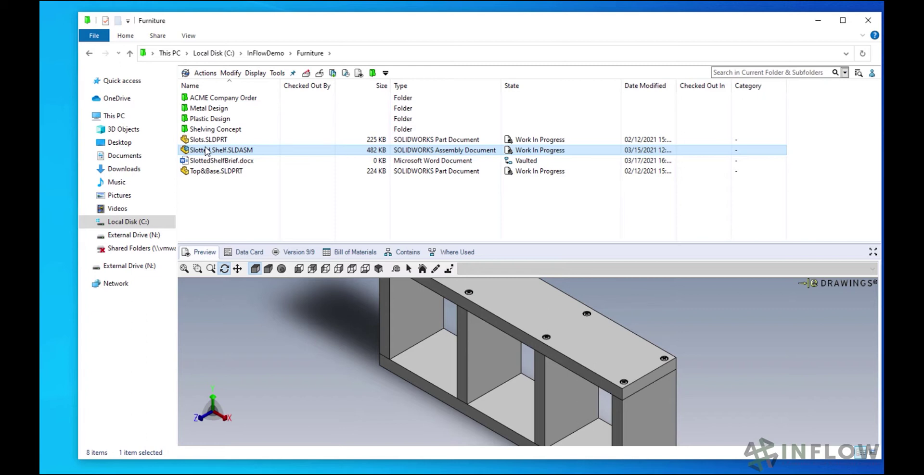
Move the Slotted Shelf tree (assembly, two parts, brief) into the Shelving Concept folder.
left_click(277, 73)
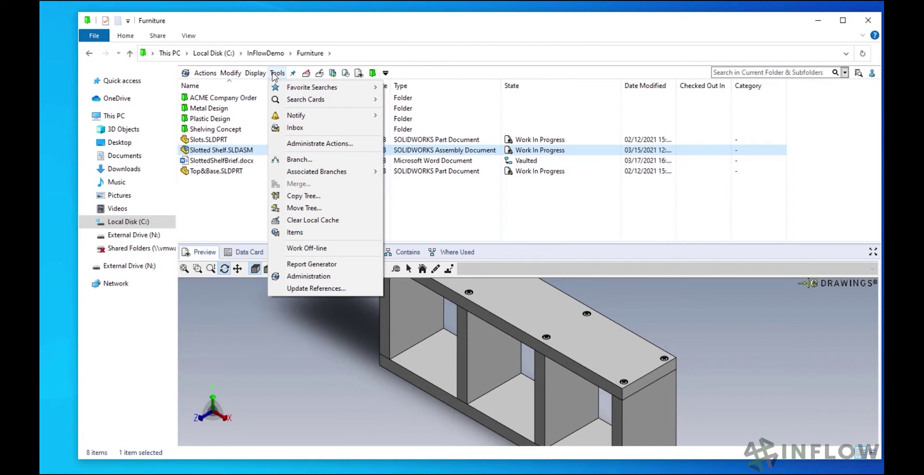
left_click(291, 209)
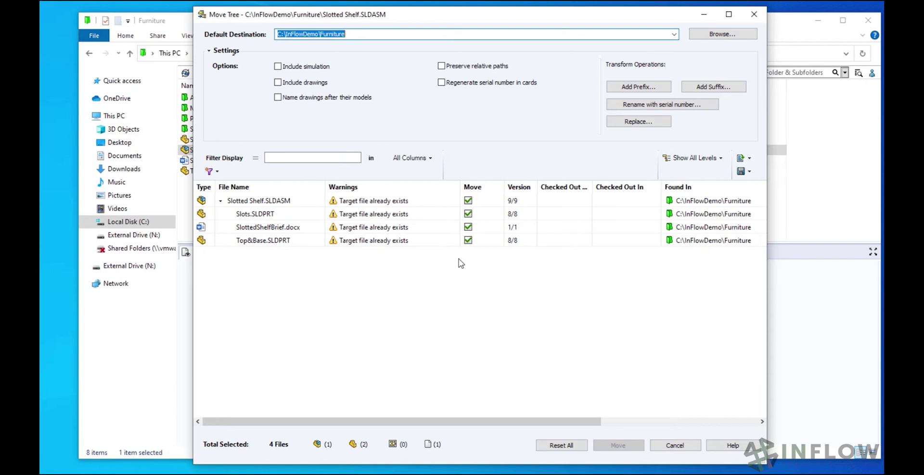
left_click(704, 34)
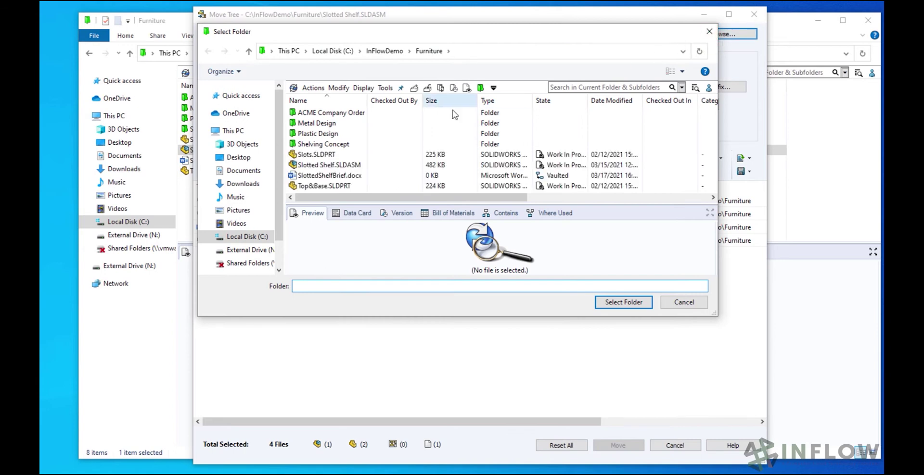
left_click(325, 144)
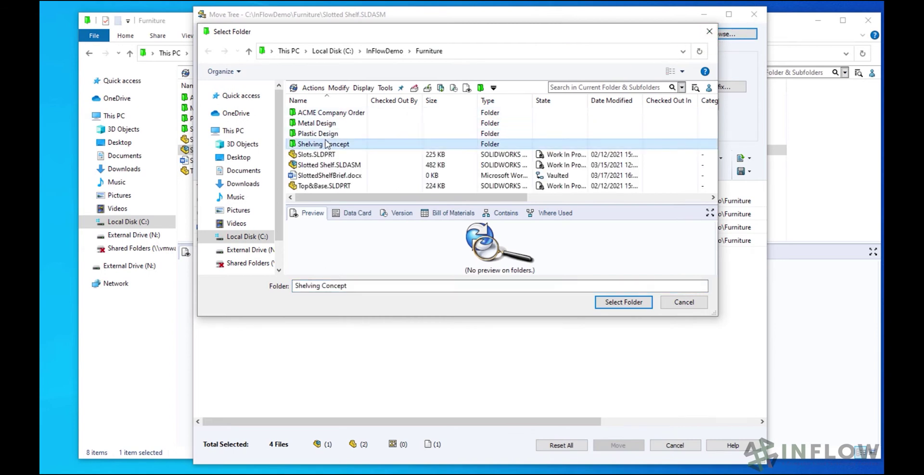
left_click(616, 303)
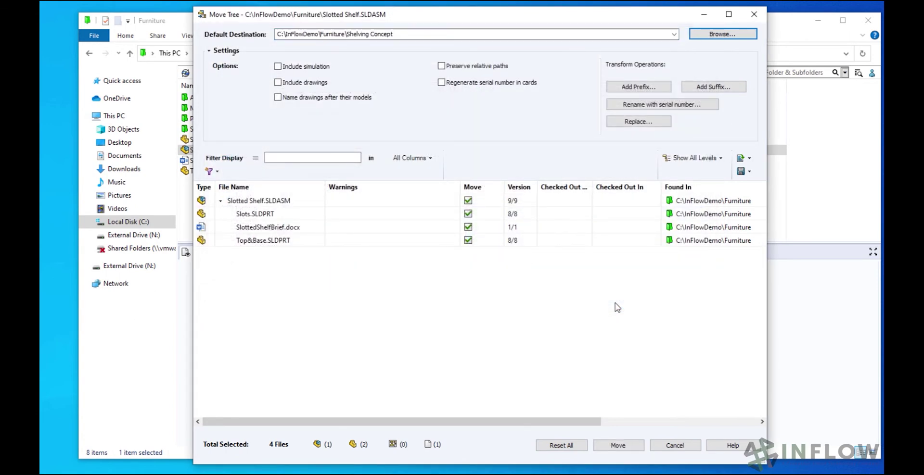
left_click(623, 441)
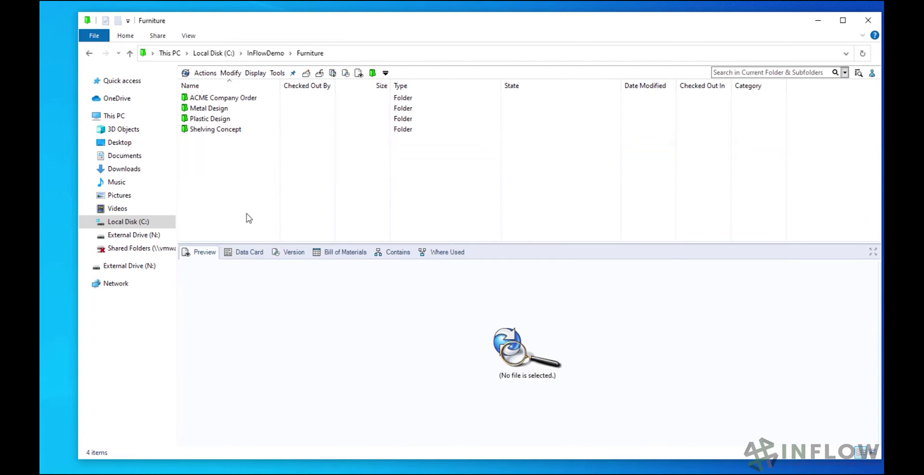
Open Shelving Concept and preview the moved Slotted Shelf.SLDASM.
left_click(213, 132)
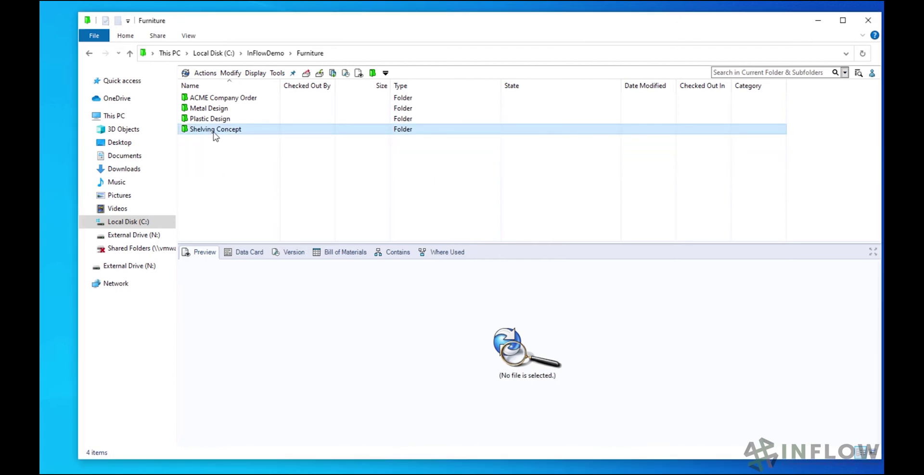
double_click(213, 129)
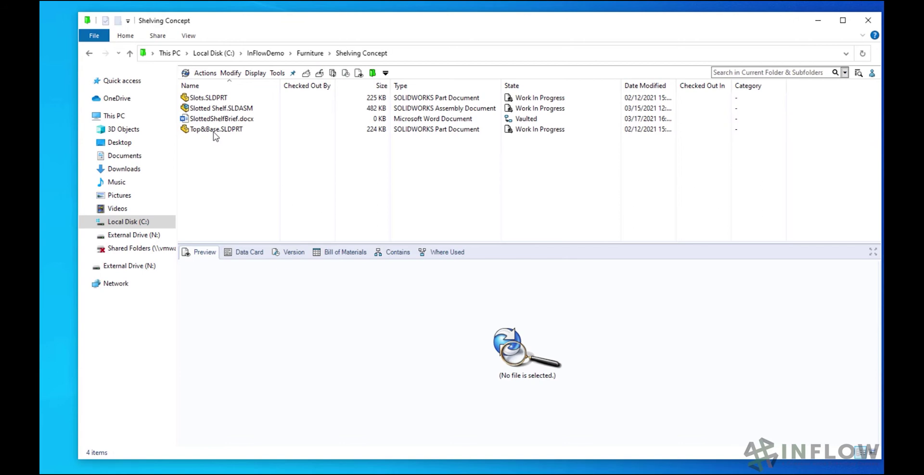
left_click(221, 109)
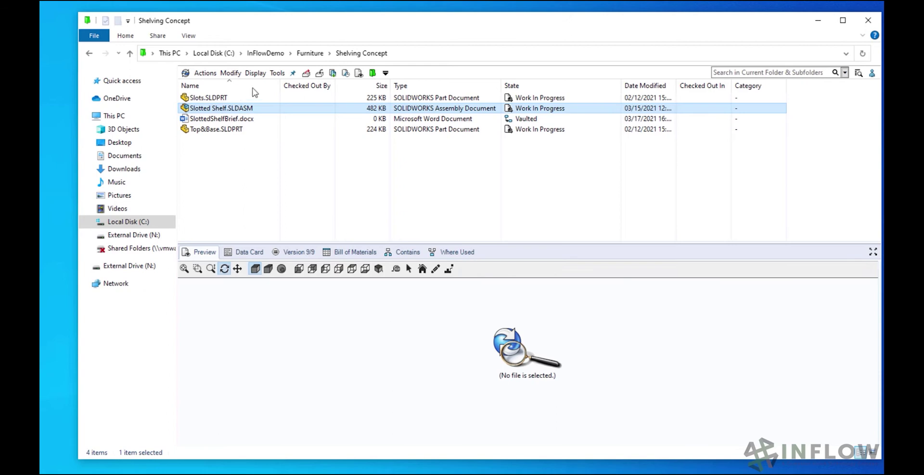
Start a branch of Slotted Shelf named 'Plastic design' with the Plastic Design folder as destination.
left_click(277, 74)
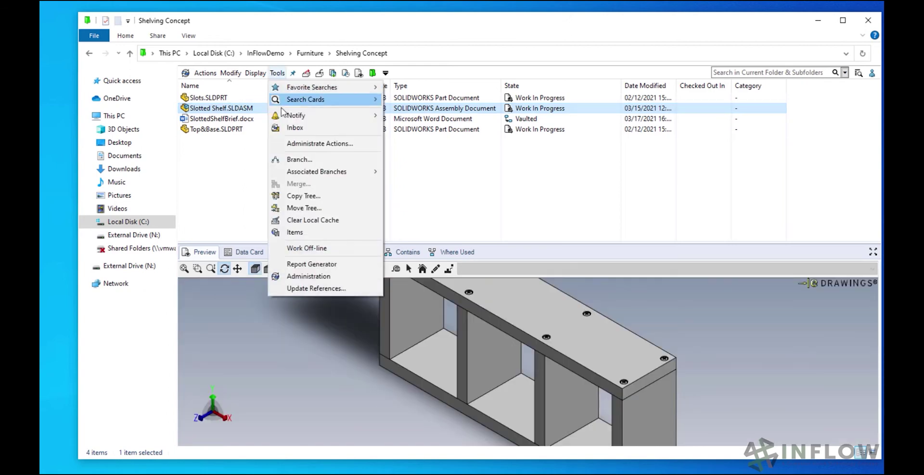
left_click(282, 159)
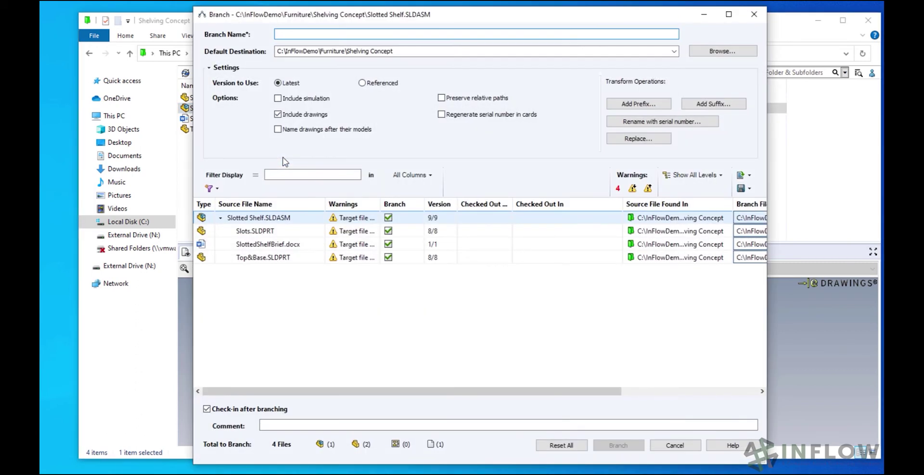
type("Plastic design")
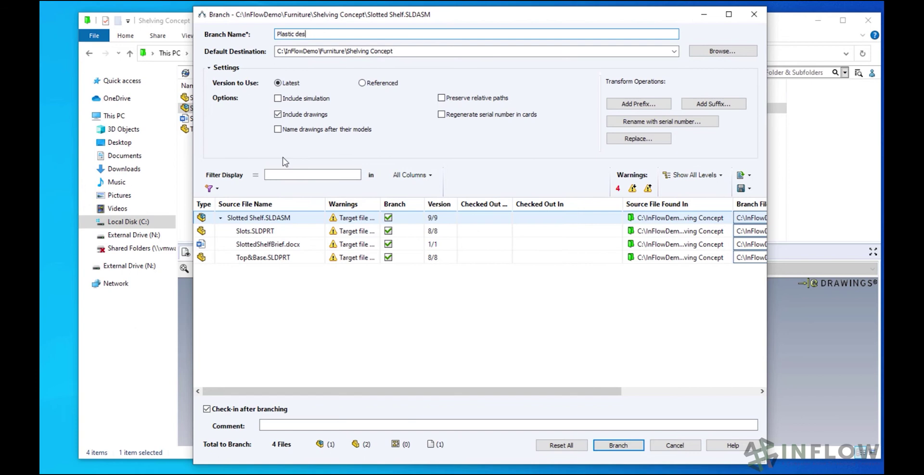
left_click(723, 51)
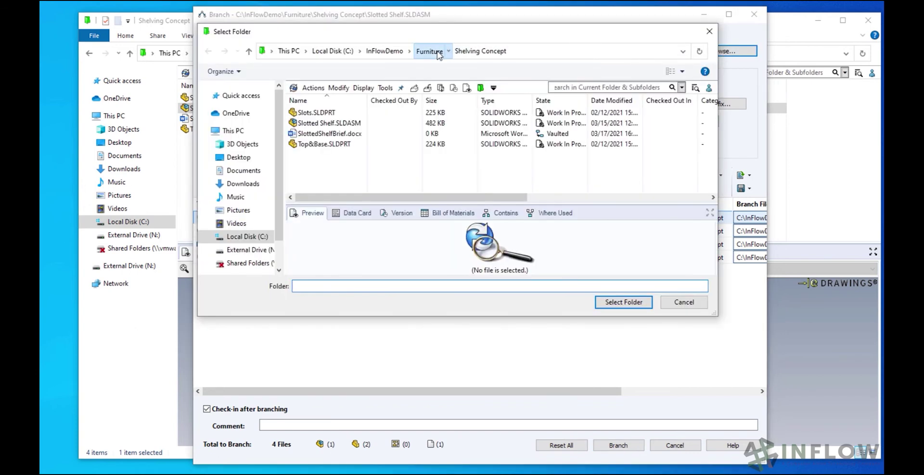
left_click(429, 51)
left_click(317, 135)
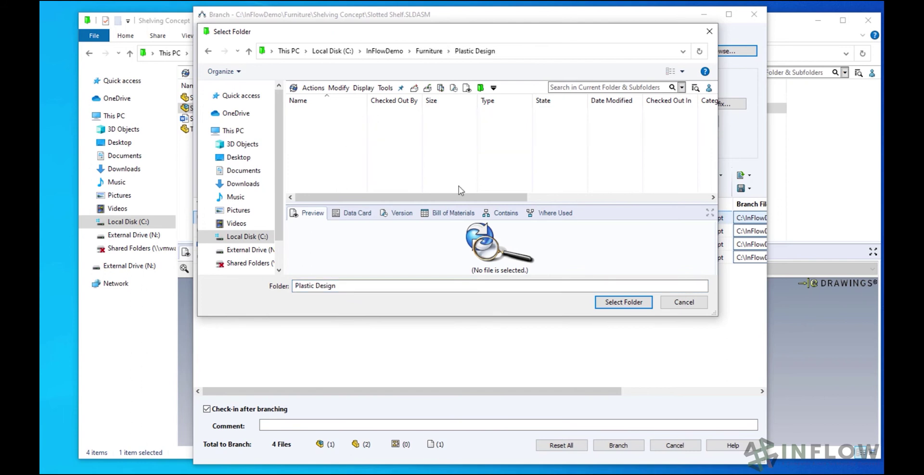
left_click(609, 302)
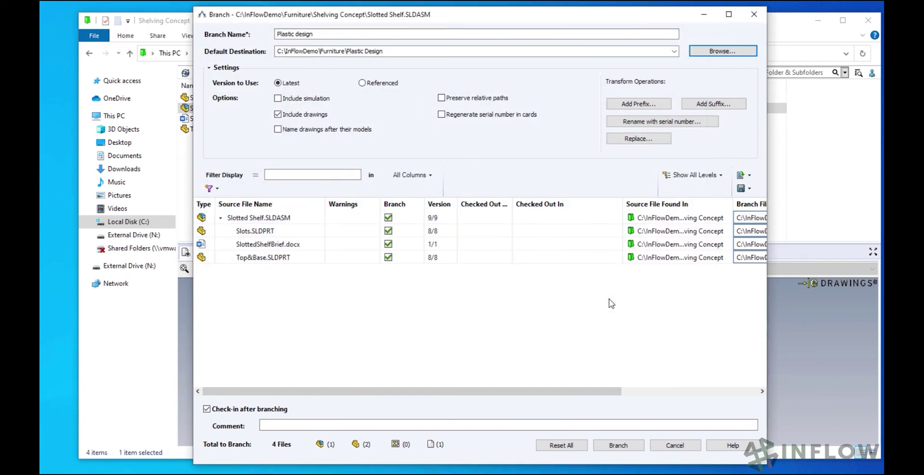
Exclude SlottedShelfBrief.docx, add the comment 'Testing with plastic body', and create the branch.
left_click(388, 244)
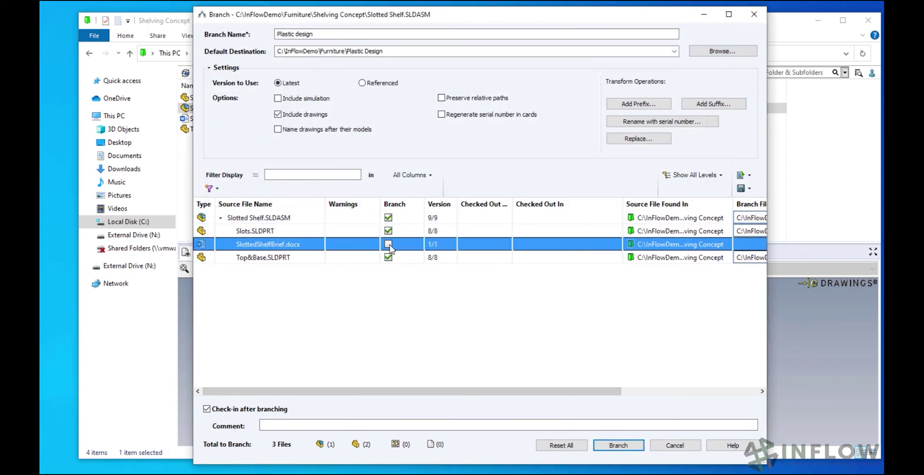
left_click(354, 421)
type("Testing with plastic body")
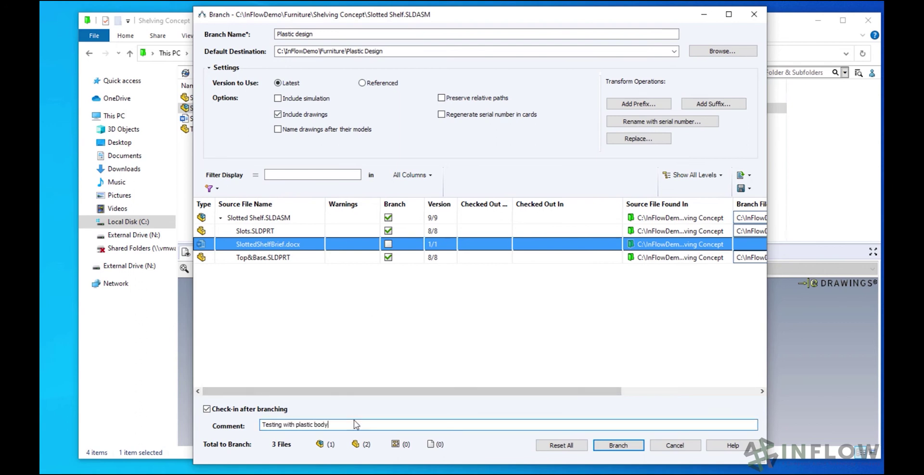
left_click(619, 446)
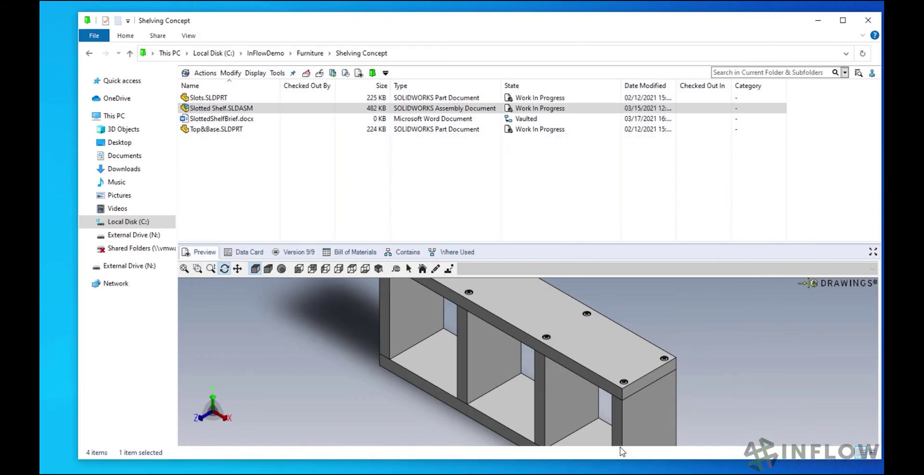
Open Plastic Design, select the branched Slotted Shelf.SLDASM (version 2/2), and start a Merge.
left_click(313, 47)
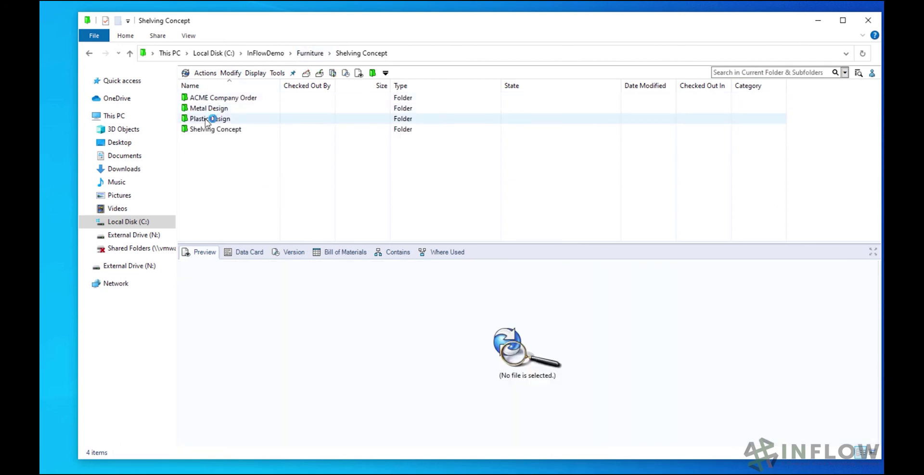
double_click(206, 119)
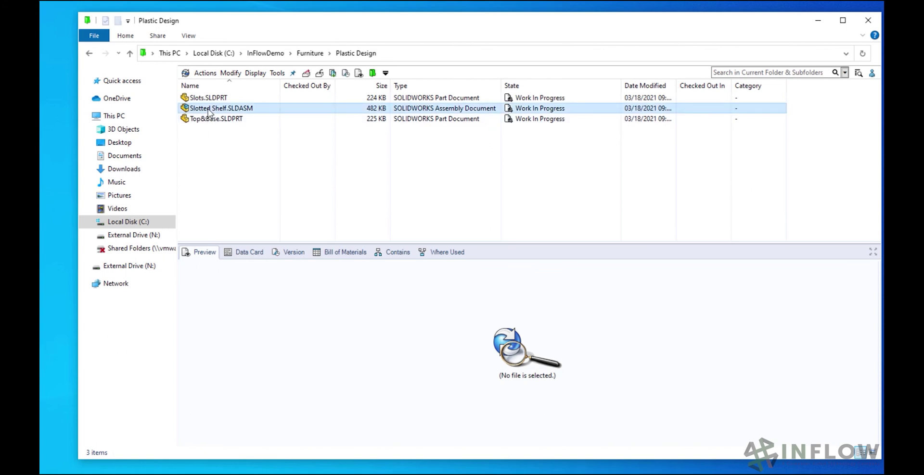
left_click(208, 109)
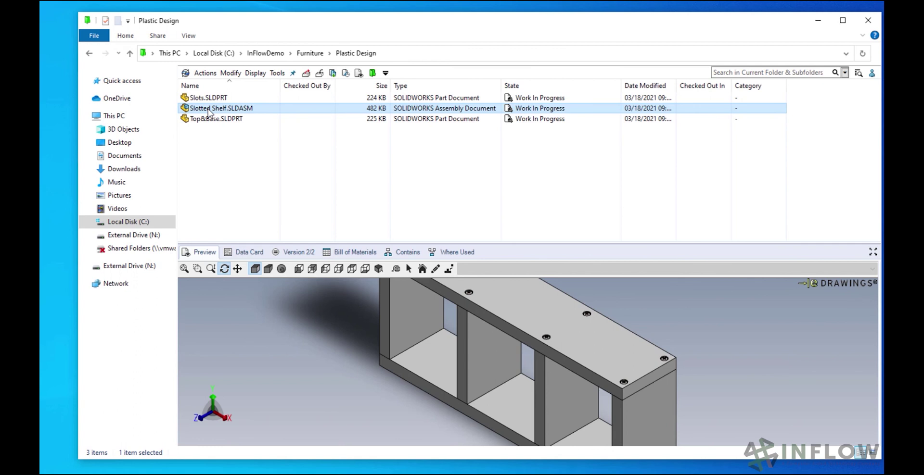
left_click(277, 74)
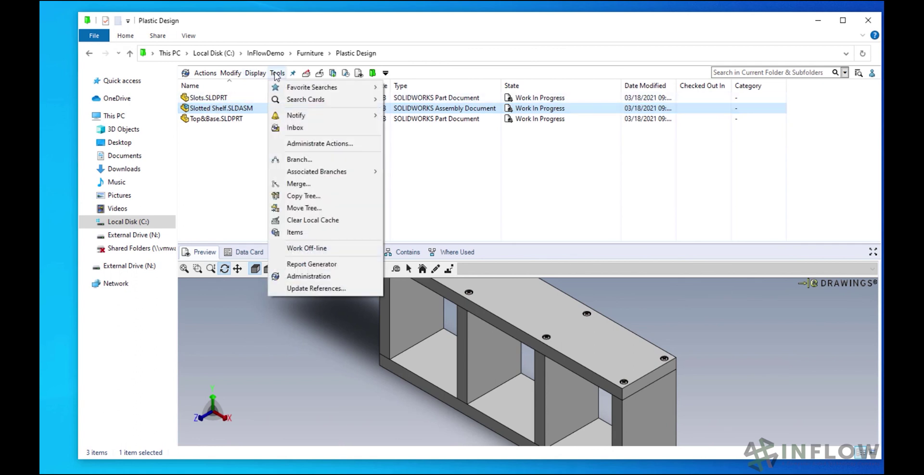
left_click(293, 181)
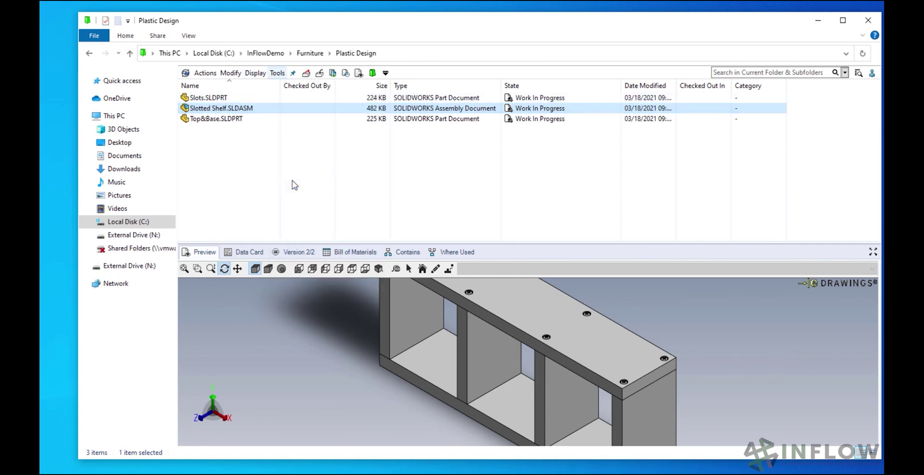